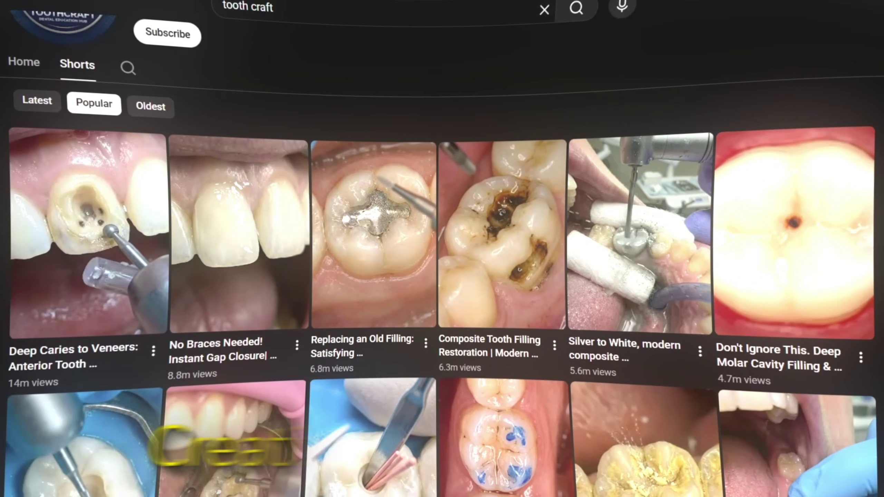
pyautogui.scroll(-5, 27, 393)
pyautogui.scroll(-15, 442, 264)
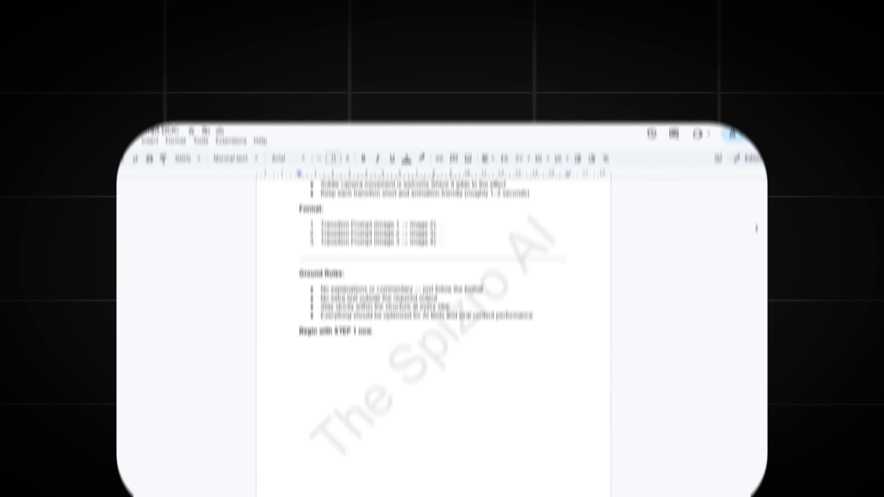
# Step: Copy the entire dental niche prompt, from its opening line through to the ground rules, in the Google Docs document
pyautogui.scroll(3, 756, 229)
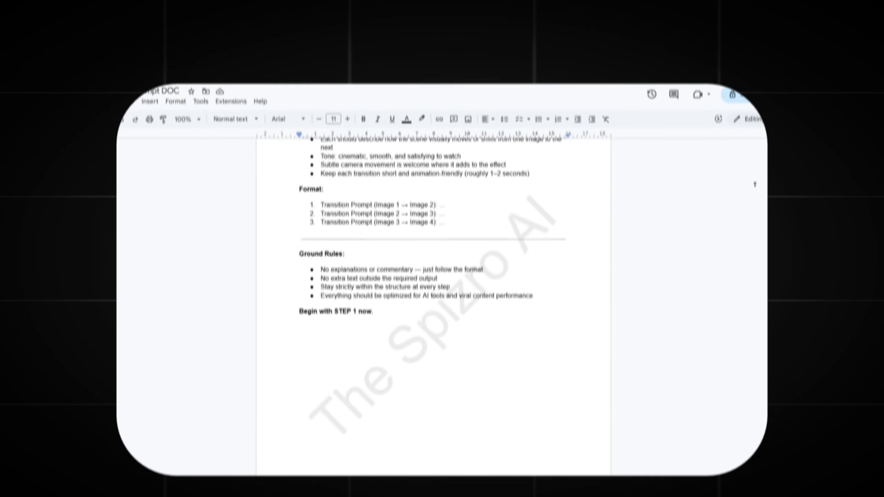
pyautogui.scroll(6, 753, 154)
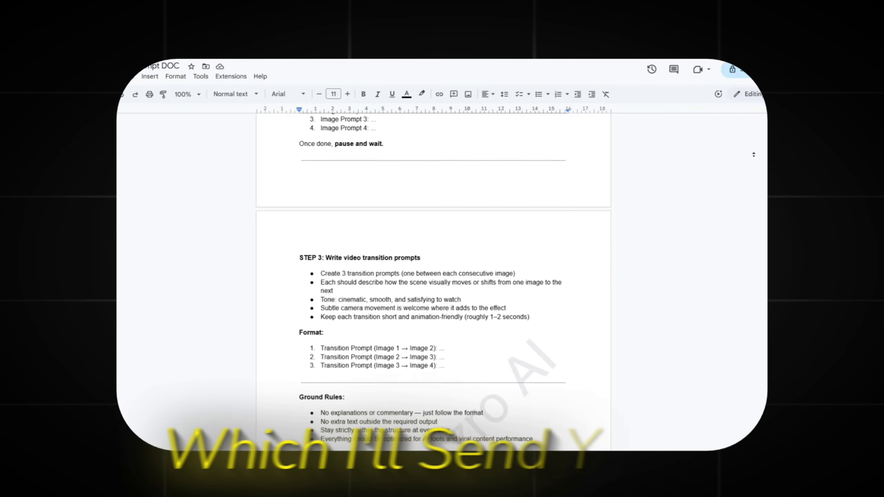
pyautogui.scroll(7, 752, 152)
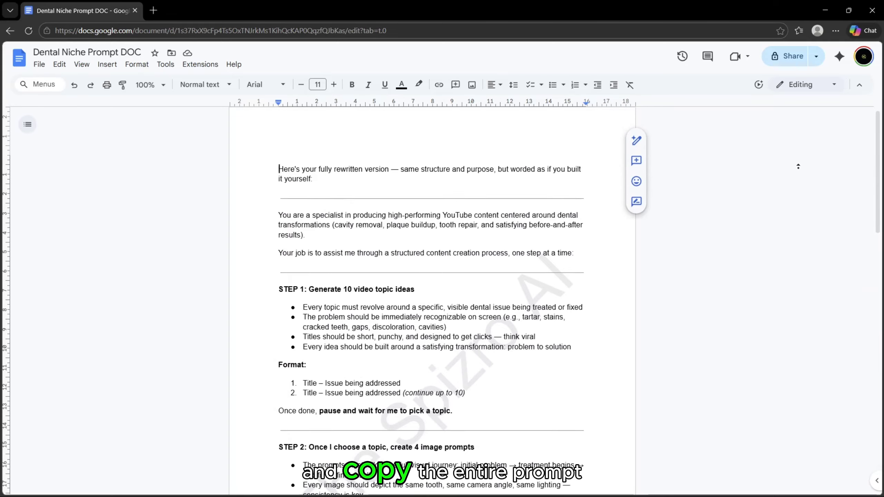
pyautogui.moveTo(278, 166); pyautogui.dragTo(372, 330)
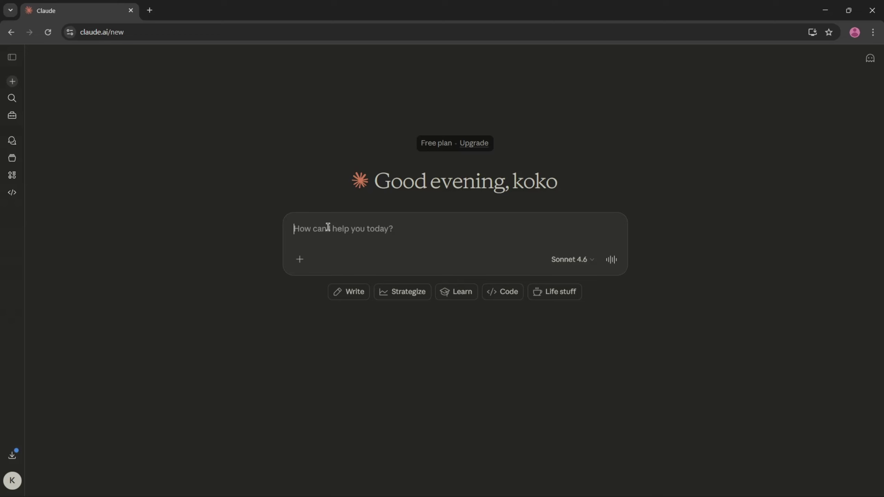
# Step: Submit the copied prompt in a new Claude chat and choose topic 1, Black Tartar Destroyed
pyautogui.rightClick(328, 228)
pyautogui.click(348, 343)
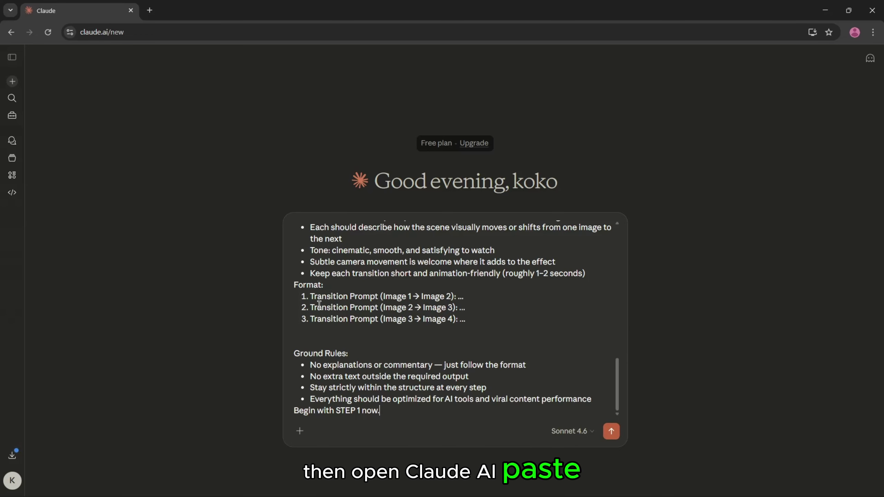
pyautogui.click(611, 432)
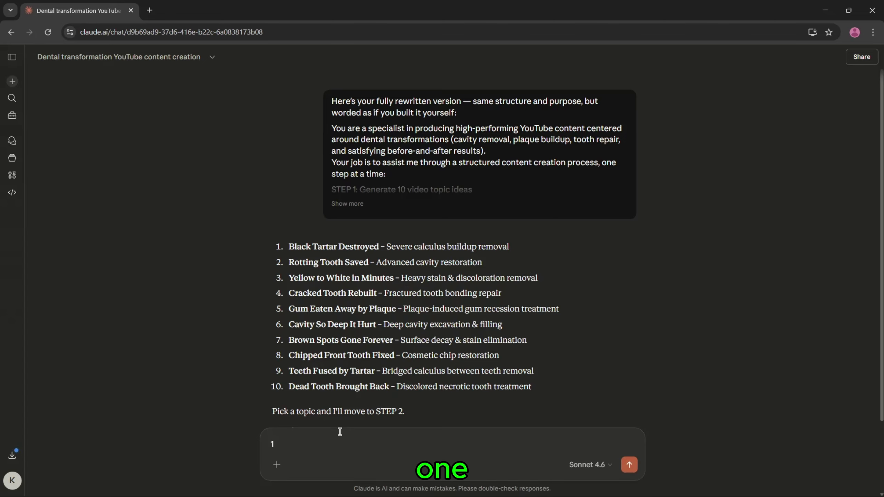
pyautogui.press('Return')
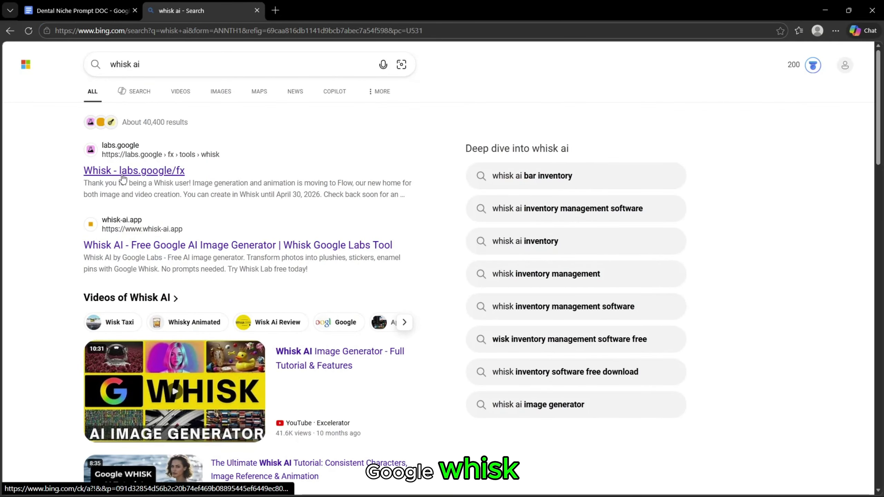
# Step: Open Google Whisk from the search results, enter the tool and set the aspect ratio to 9:16 portrait
pyautogui.click(122, 178)
pyautogui.click(454, 239)
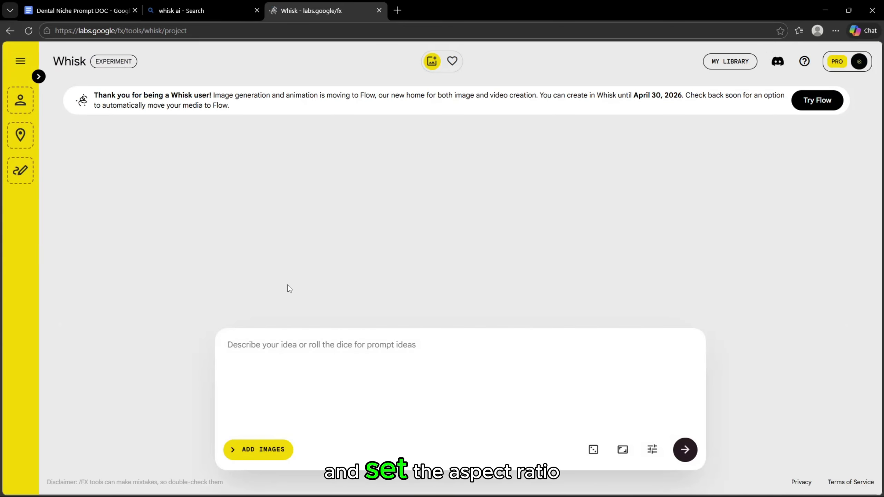
pyautogui.click(622, 451)
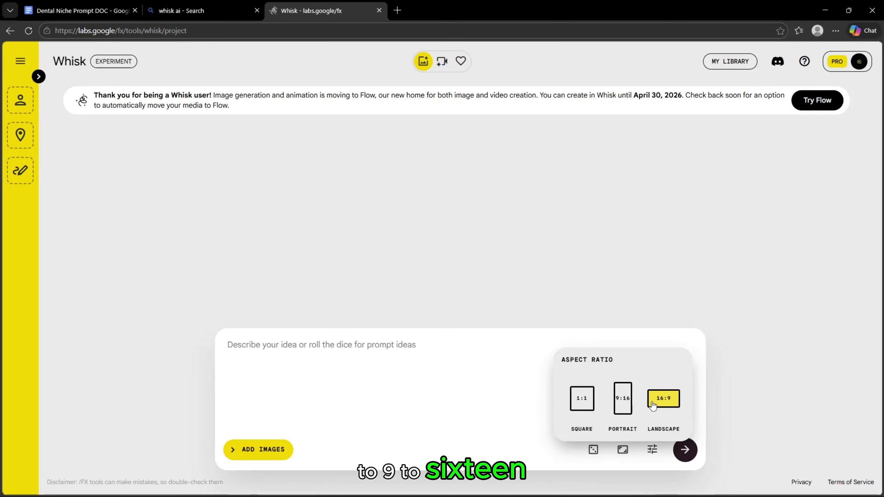
# Step: Generate the first image from Image Prompt 1, the macro dental photo of a lower front tooth with heavy black calculus buildup
pyautogui.click(294, 345)
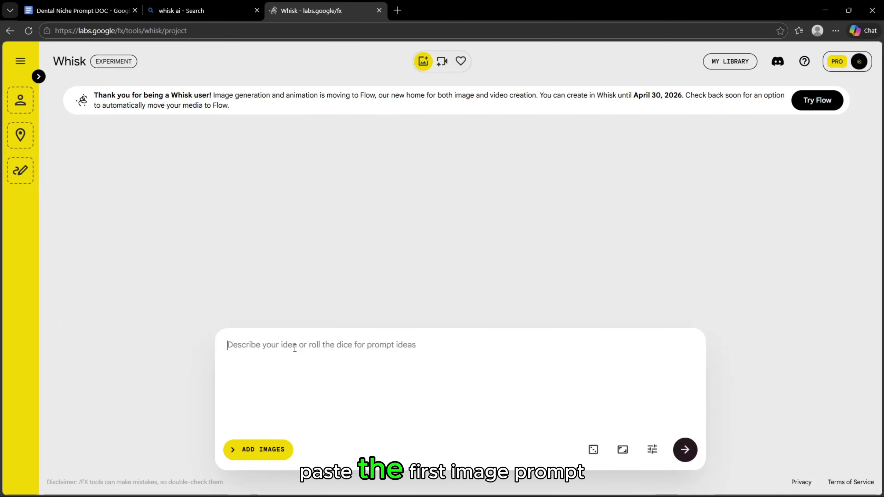
pyautogui.write('Ultra-realistic macro dental photography, extreme close-up of a single lower front tooth, heavy black and dark brown calculus buildup covering 80% of the tooth surface and gumline, thick crusted tartar deposits, inflamed red gum tissue surrounding the base, harsh visible plaque texture, clinical overhead lighting, sterile dental office background, sharp focus, photorealistic, 8K detail')
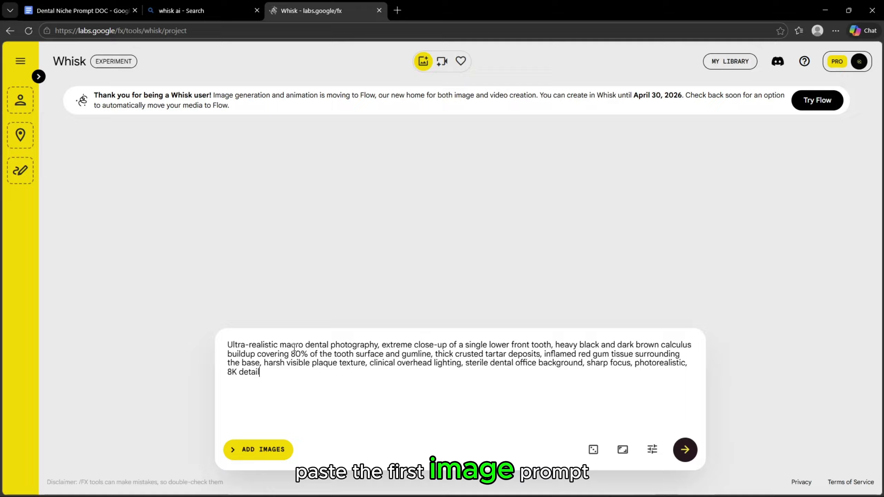
pyautogui.click(684, 450)
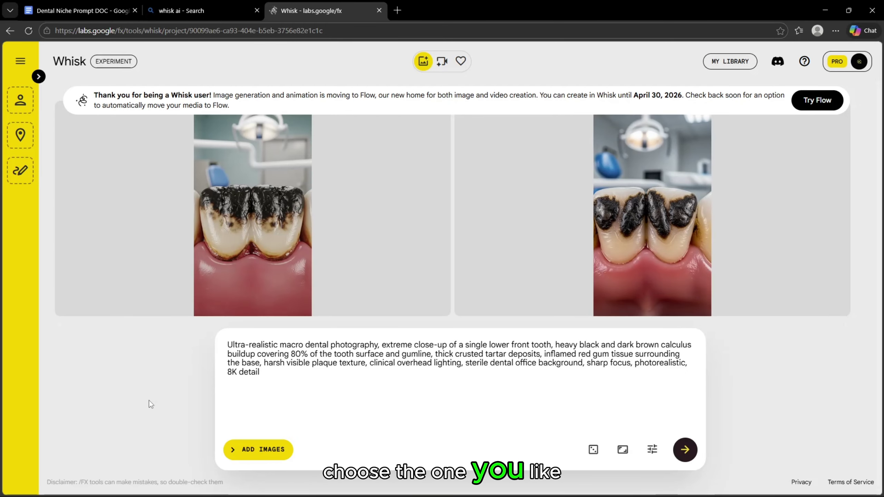
# Step: Download the first generated tooth image and add it as the subject reference
pyautogui.click(433, 132)
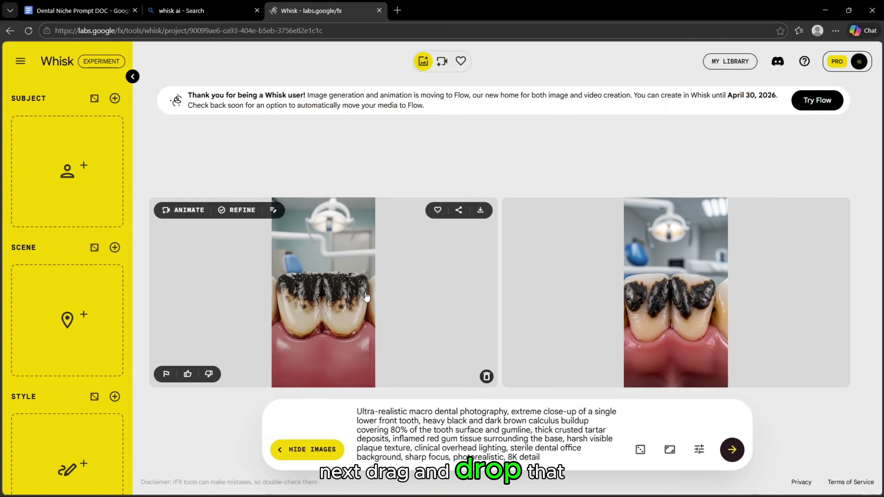
pyautogui.moveTo(365, 296); pyautogui.dragTo(83, 205)
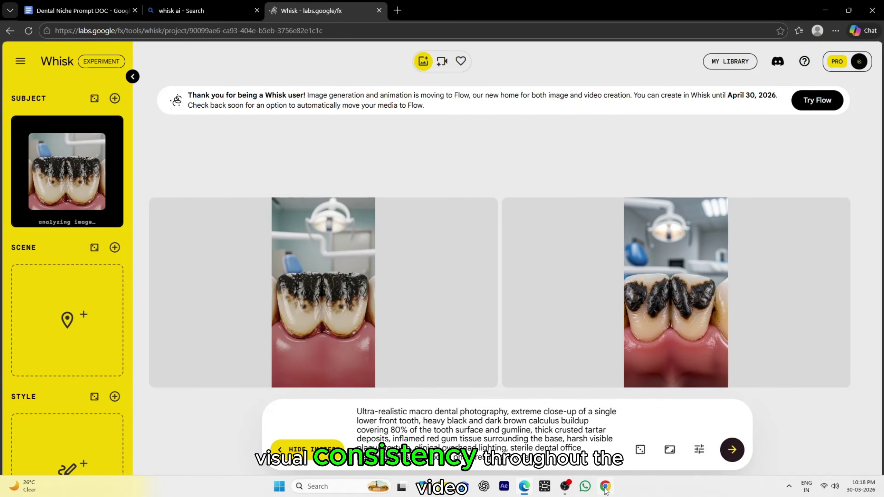
# Step: Switch to the Claude chat and copy the full text of Image Prompt 2
pyautogui.click(606, 491)
pyautogui.click(355, 197)
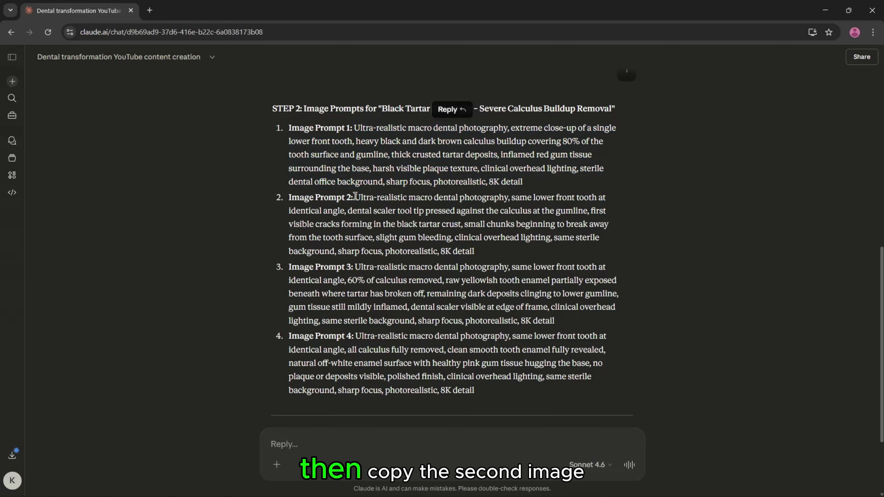
pyautogui.moveTo(355, 196); pyautogui.dragTo(492, 252)
pyautogui.rightClick(414, 222)
pyautogui.click(460, 236)
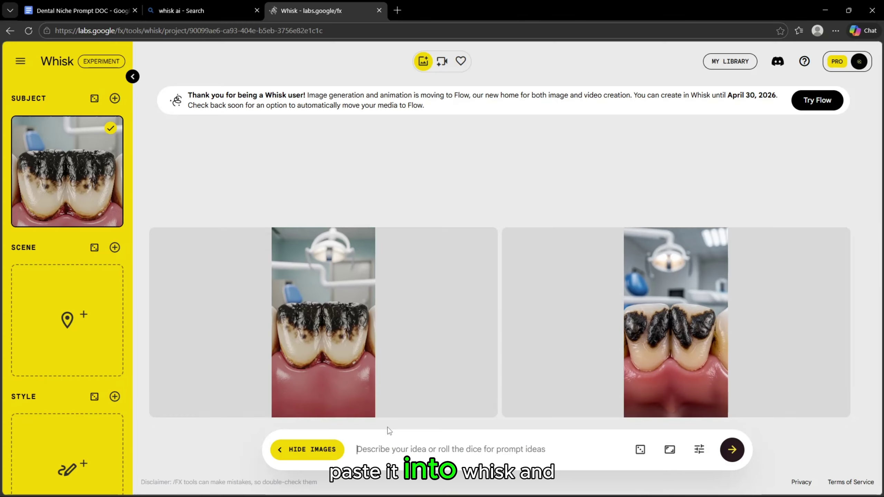
# Step: Generate the second image in Whisk from the copied Image Prompt 2, using the subject reference
pyautogui.click(387, 426)
pyautogui.hotkey('ctrl', 'v')
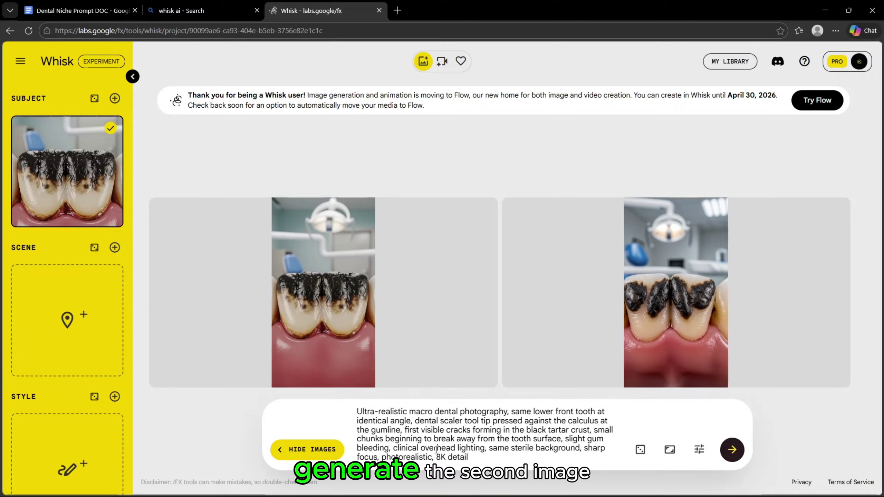
pyautogui.click(733, 450)
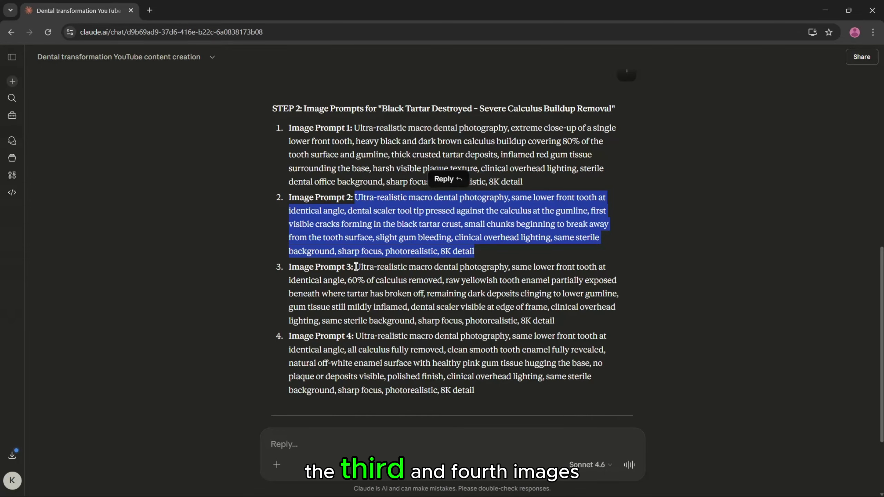
# Step: Copy the full text of Image Prompt 3 from the Claude chat
pyautogui.moveTo(355, 266); pyautogui.dragTo(533, 306)
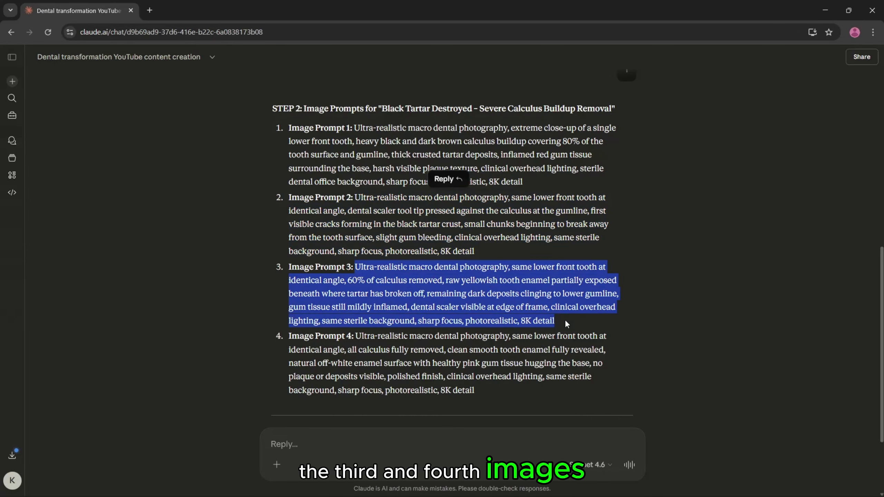
pyautogui.rightClick(465, 285)
pyautogui.click(494, 294)
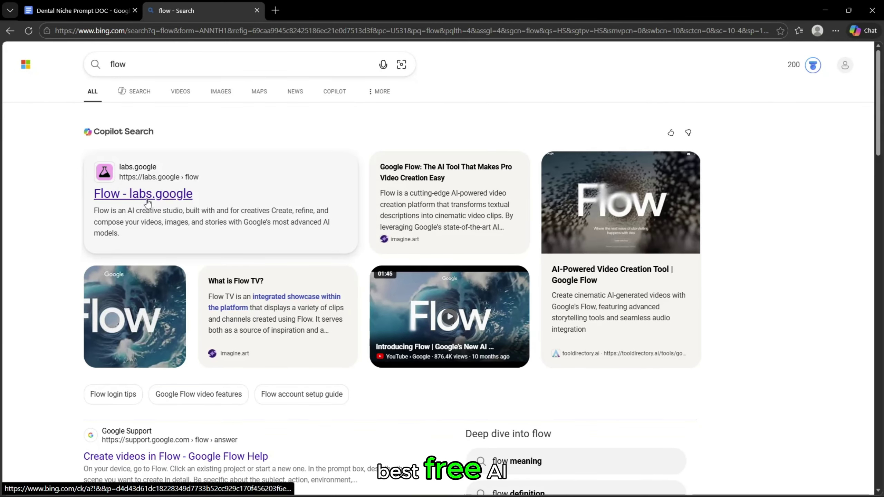
# Step: Open Google Flow from the search results and configure generation as Video, Frames, 9:16, x1, with the Veo 3.1 - Fast model
pyautogui.click(148, 200)
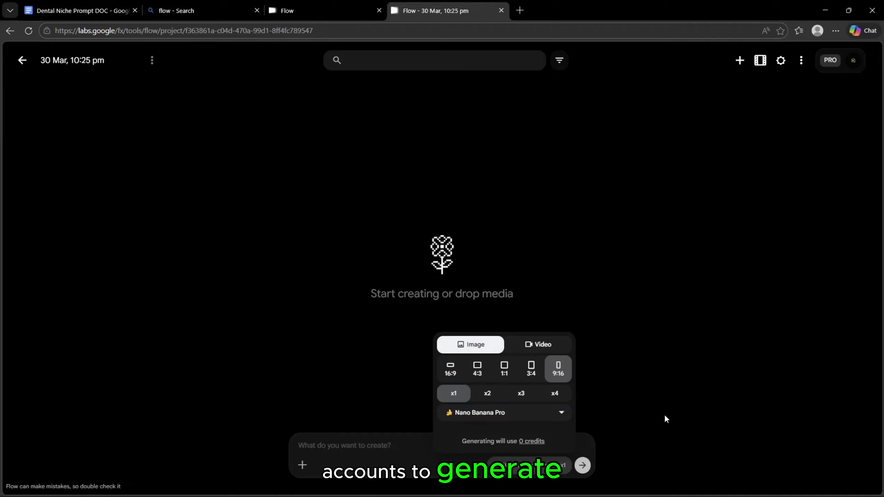
pyautogui.click(663, 417)
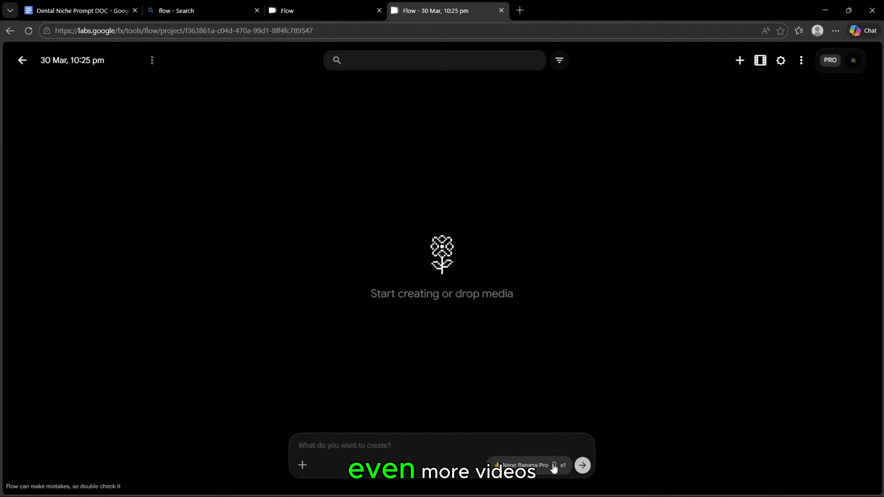
pyautogui.click(532, 468)
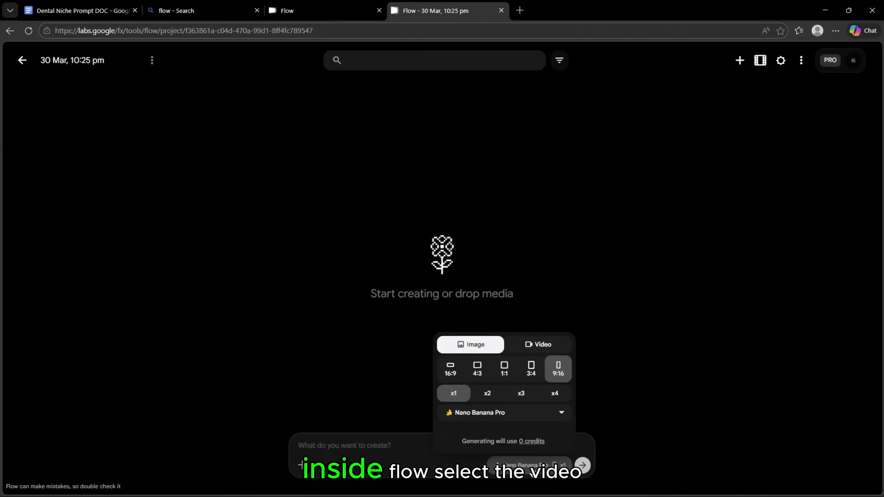
pyautogui.click(529, 347)
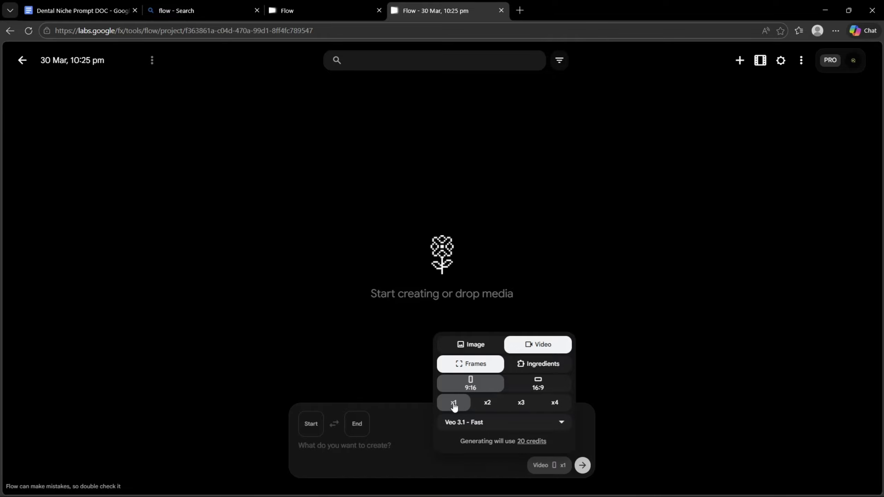
pyautogui.click(487, 422)
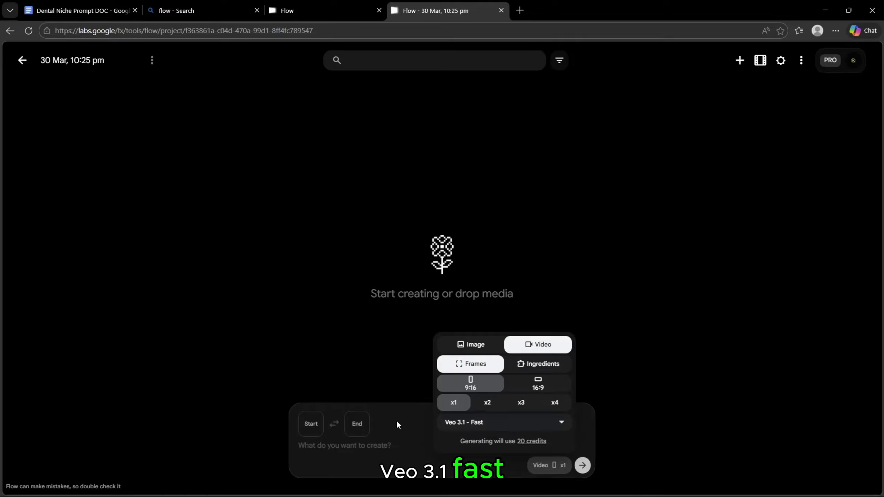
# Step: Upload the first Whisk image as the video's start frame and the second Whisk image as its end frame
pyautogui.click(311, 424)
pyautogui.doubleClick(317, 201)
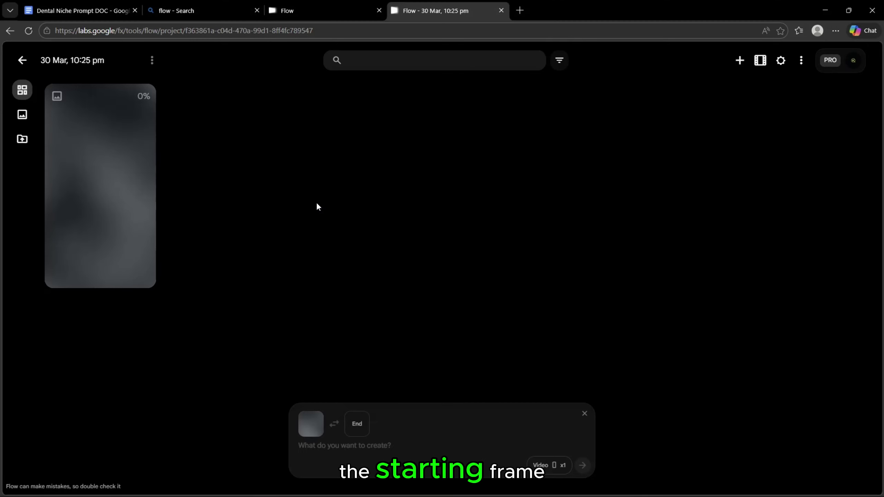
pyautogui.click(355, 424)
pyautogui.click(315, 158)
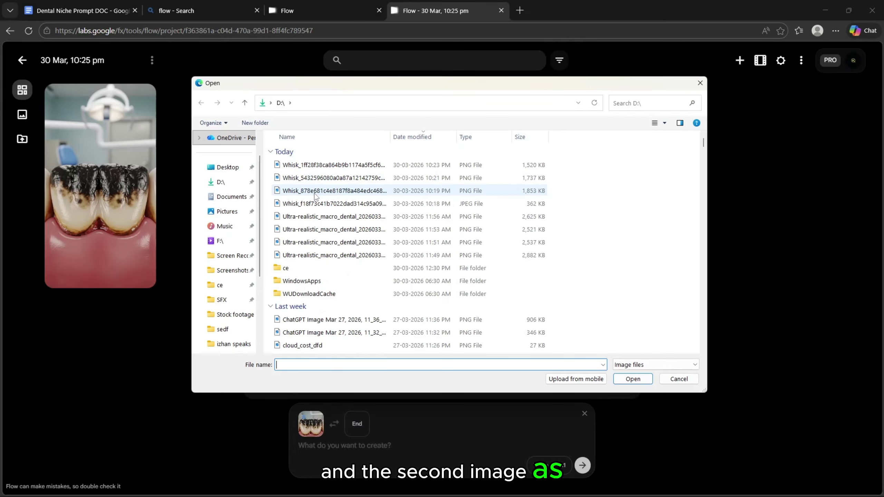
pyautogui.doubleClick(313, 193)
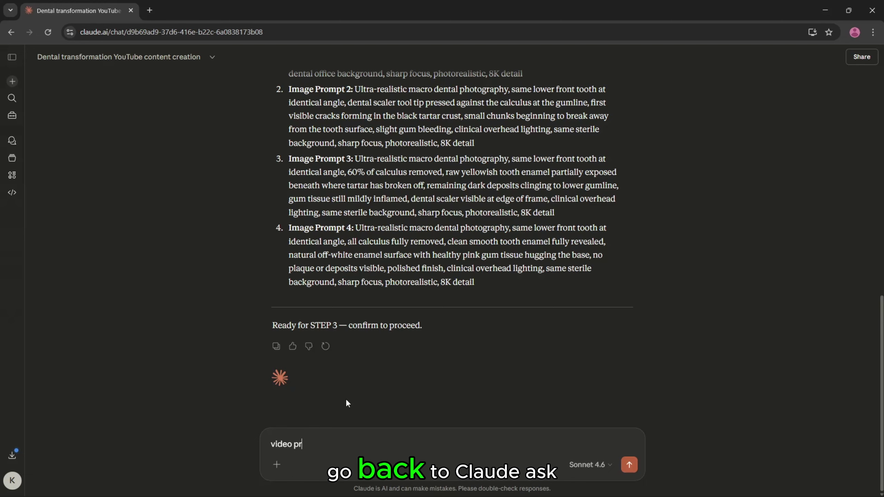
# Step: Ask Claude for "video prompts" and copy the transition prompt for Image 1 → Image 2
pyautogui.write('rompts')
pyautogui.press('Return')
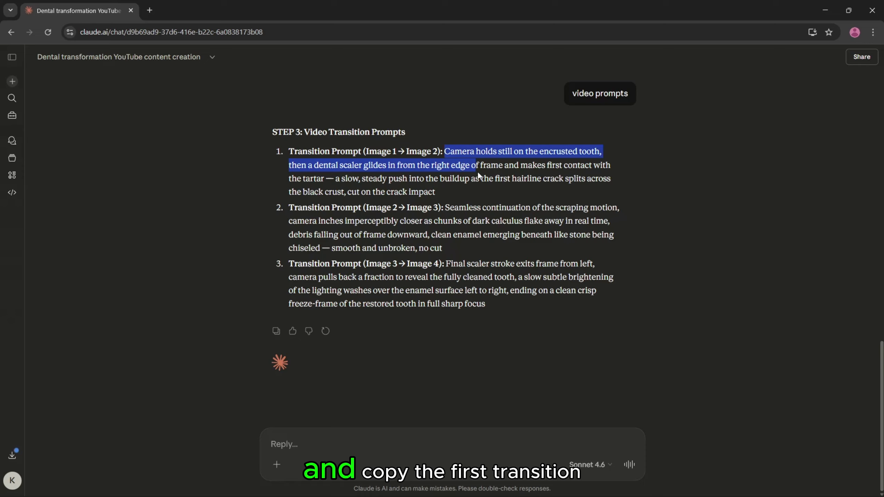
pyautogui.moveTo(543, 168); pyautogui.dragTo(435, 194)
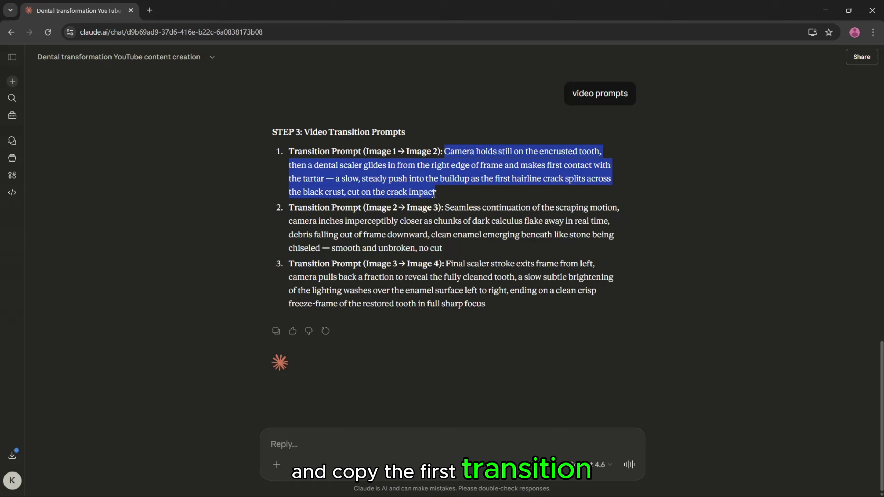
pyautogui.rightClick(416, 189)
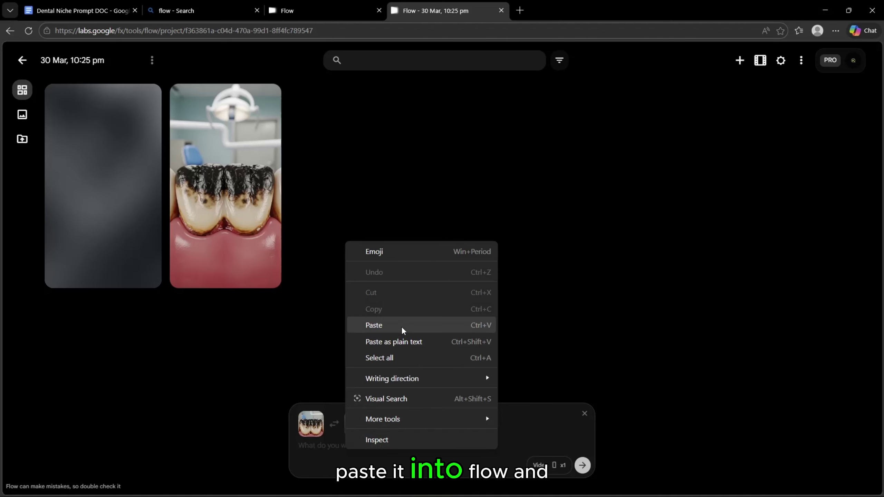
# Step: Generate the Flow clip from the copied transition prompt and download it at 1080p upscaled
pyautogui.click(401, 326)
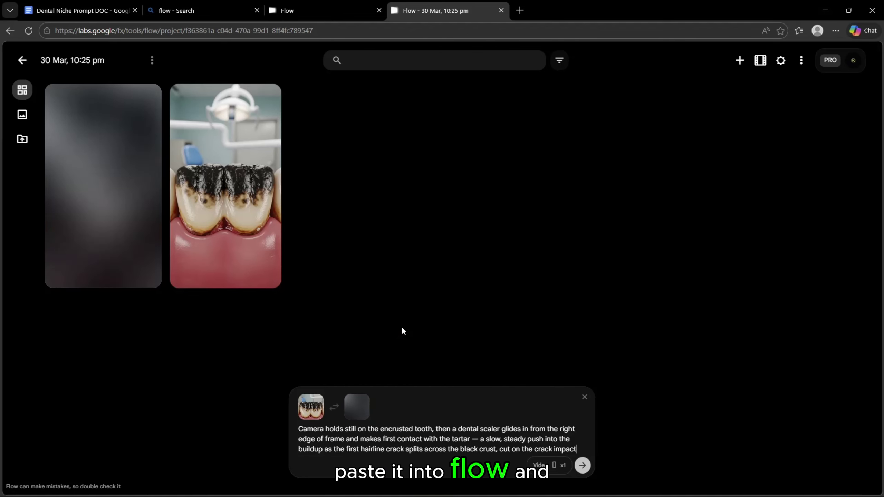
pyautogui.click(582, 465)
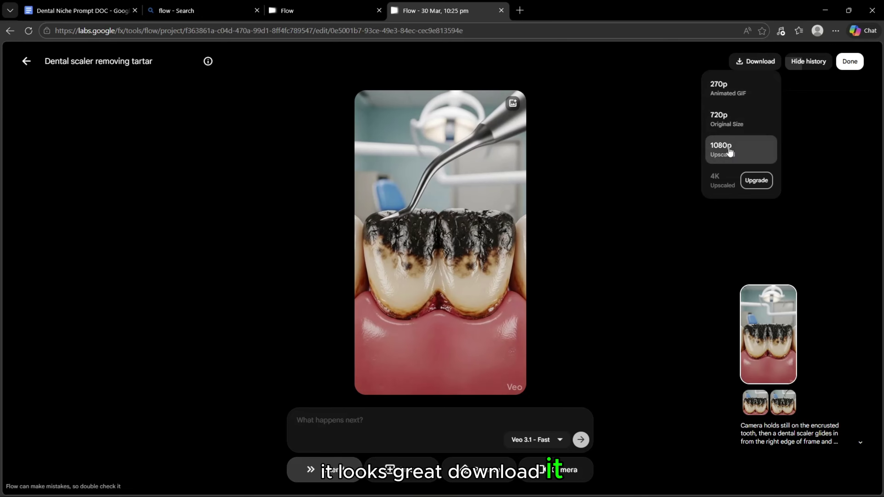
pyautogui.click(730, 145)
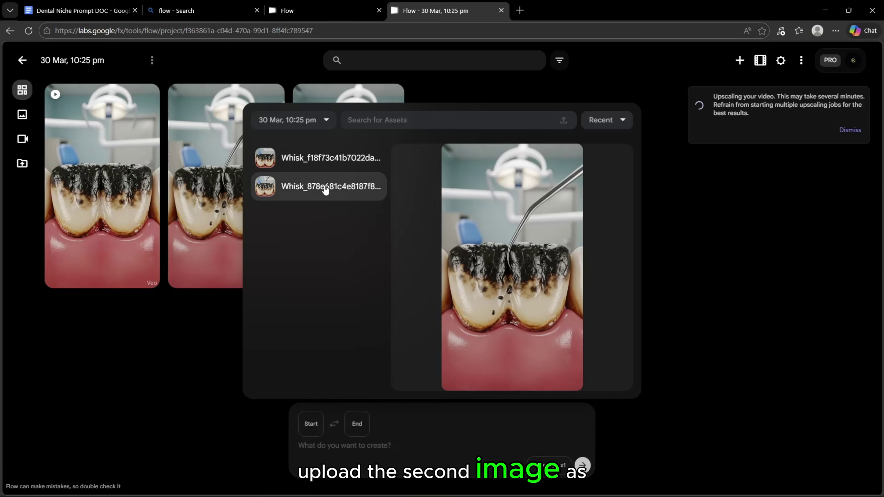
# Step: Generate a Flow clip with the second Whisk image as start frame, the third as end frame, and Claude's Image 2 → Image 3 transition prompt
pyautogui.click(325, 189)
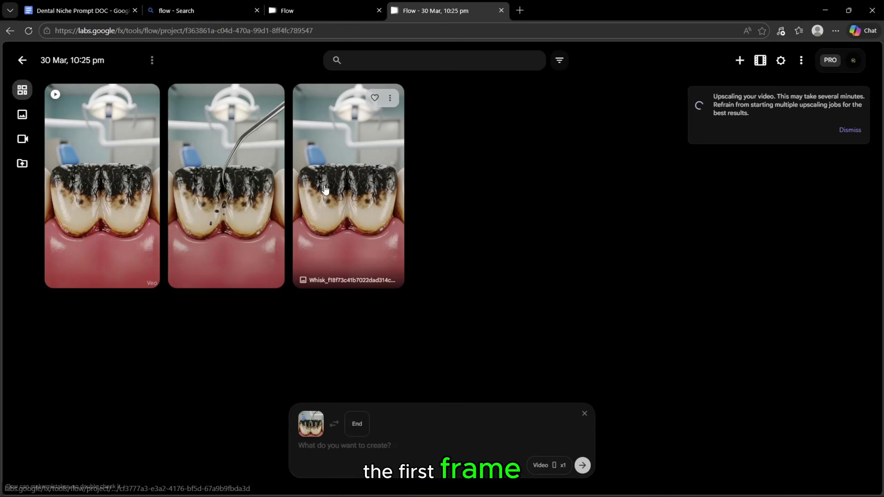
pyautogui.click(358, 430)
pyautogui.doubleClick(330, 179)
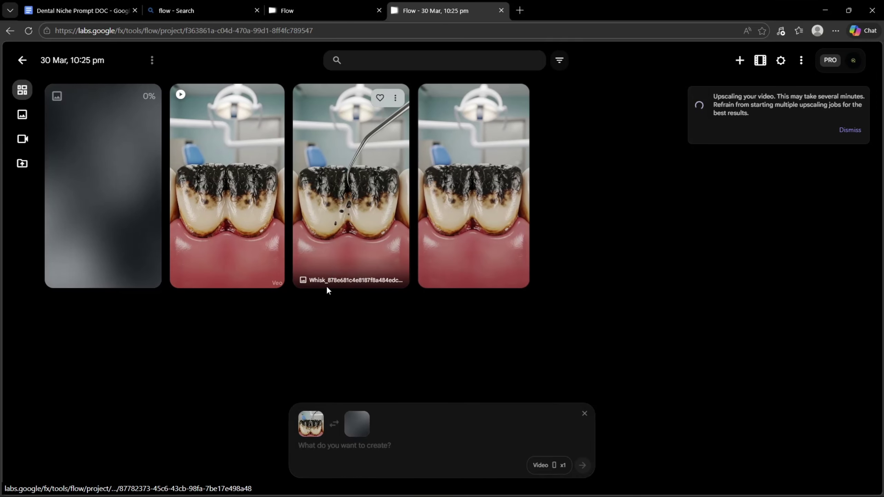
pyautogui.moveTo(441, 248); pyautogui.dragTo(404, 215)
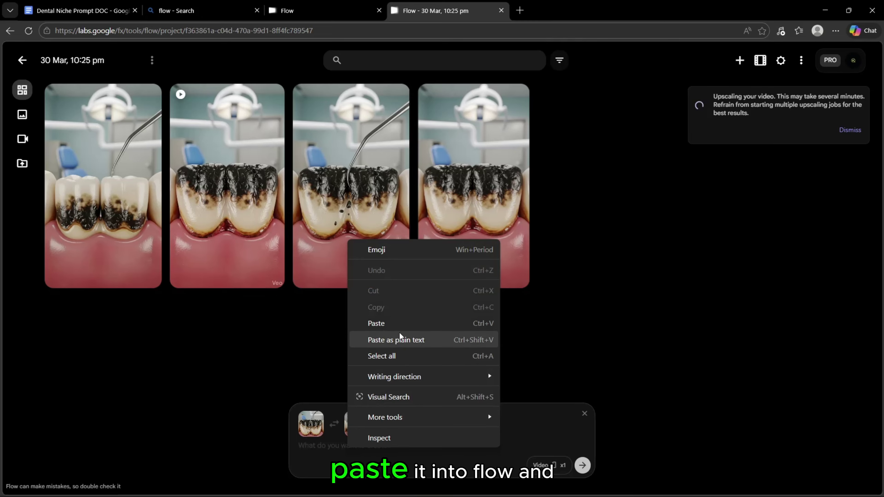
pyautogui.click(401, 322)
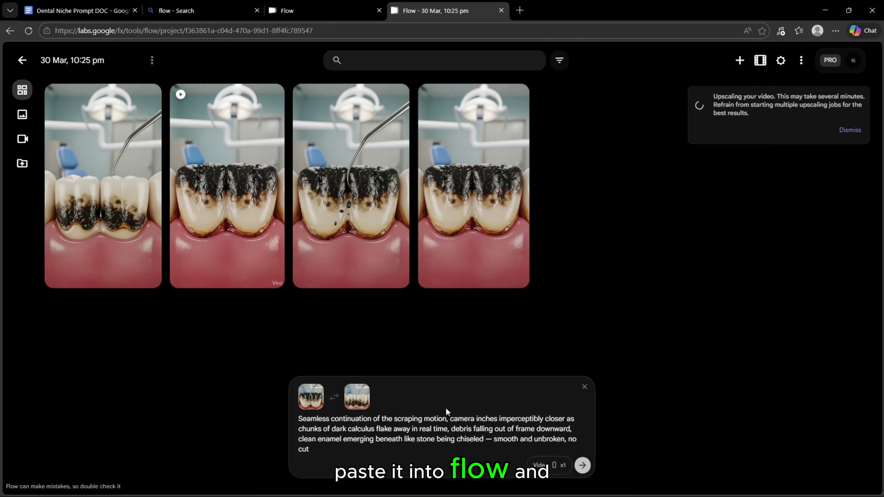
pyautogui.click(582, 465)
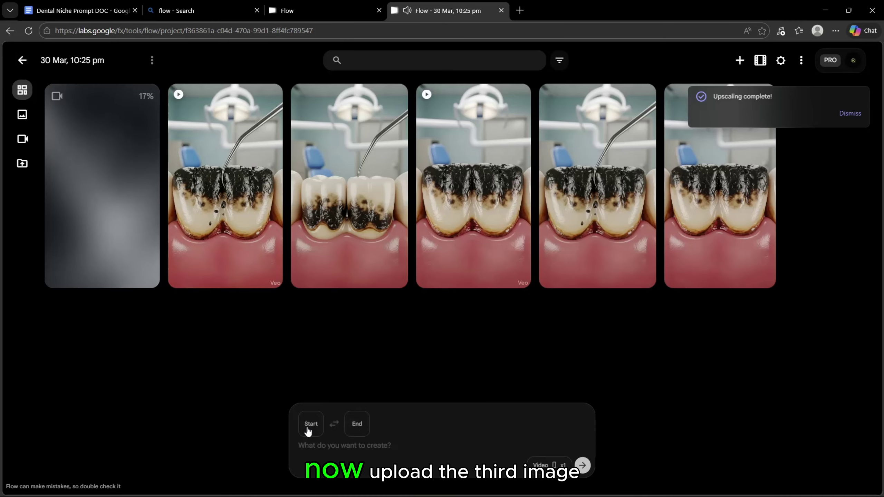
# Step: Generate a Flow clip with the third Whisk image as start frame, the fourth as end frame, and Claude's Image 3 → Image 4 transition prompt
pyautogui.click(311, 423)
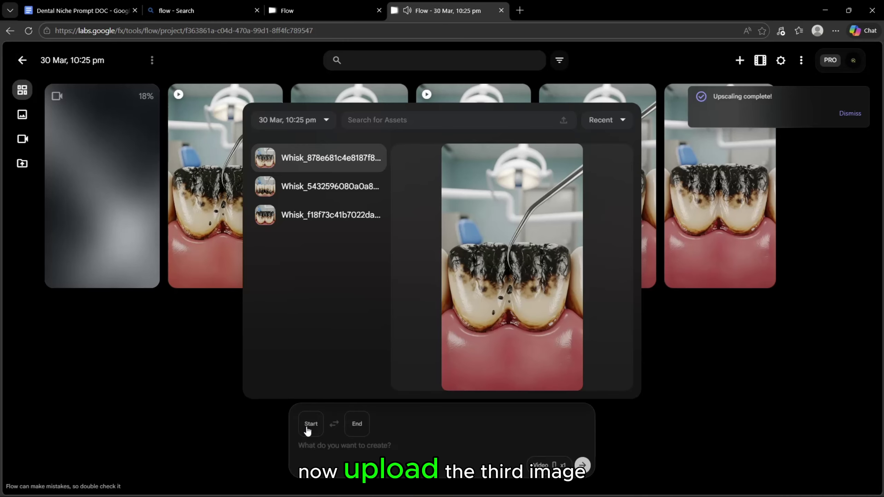
pyautogui.click(318, 192)
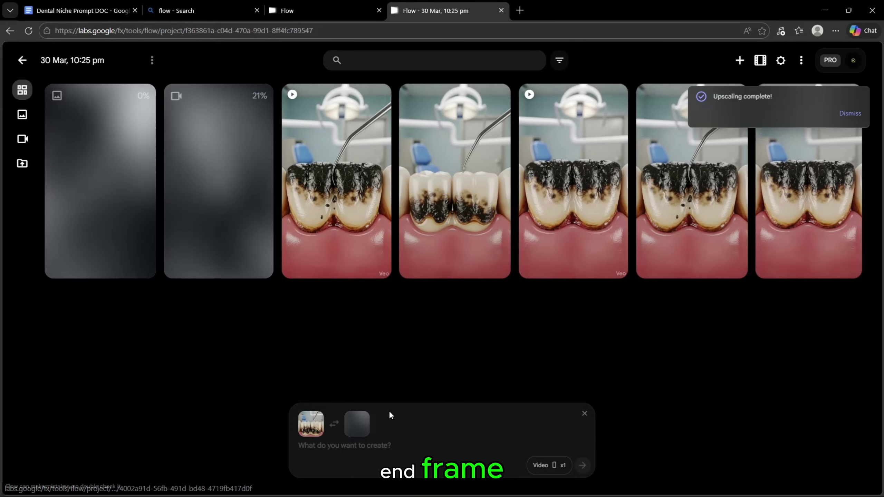
pyautogui.moveTo(485, 303); pyautogui.dragTo(450, 262)
pyautogui.hotkey('ctrl', 'c')
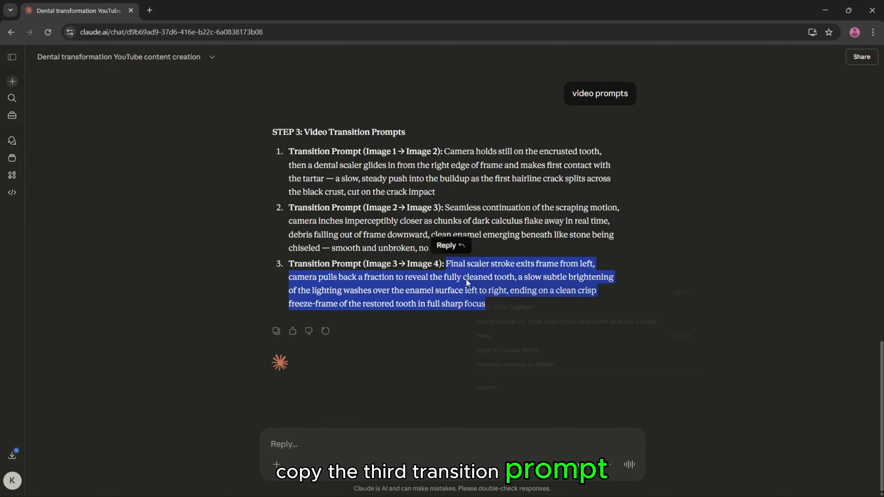
pyautogui.click(497, 288)
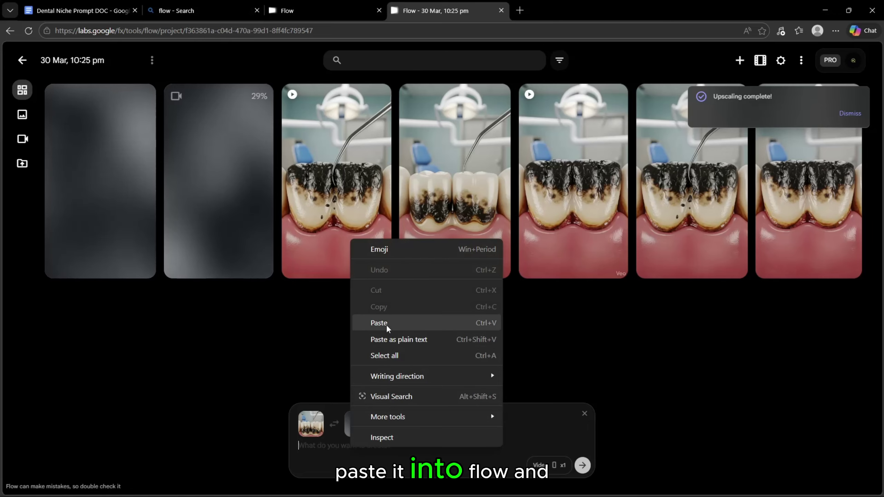
pyautogui.click(386, 324)
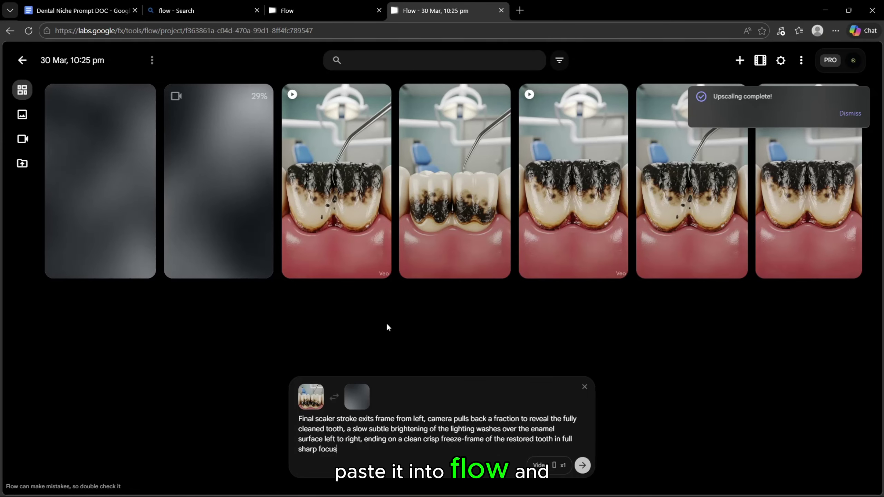
pyautogui.click(580, 465)
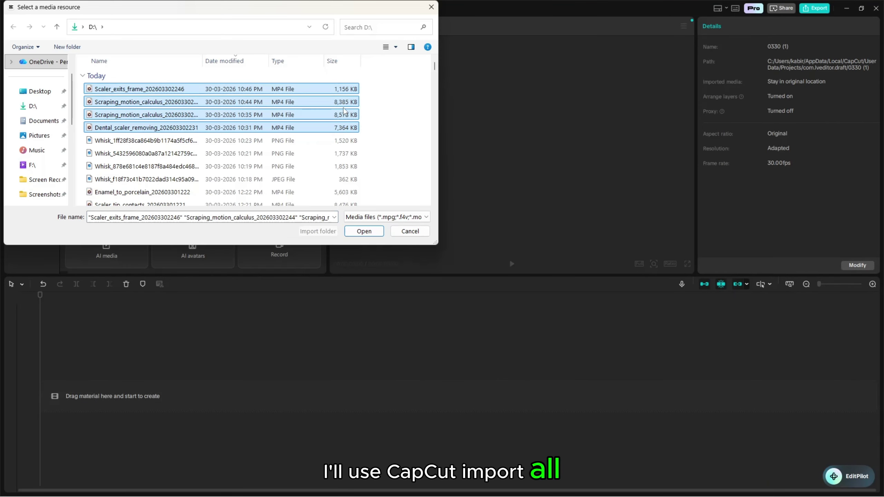
# Step: In CapCut, import the four downloaded MP4 clips and place them on the timeline in transformation order, starting with Dental_scaler_removing
pyautogui.click(361, 231)
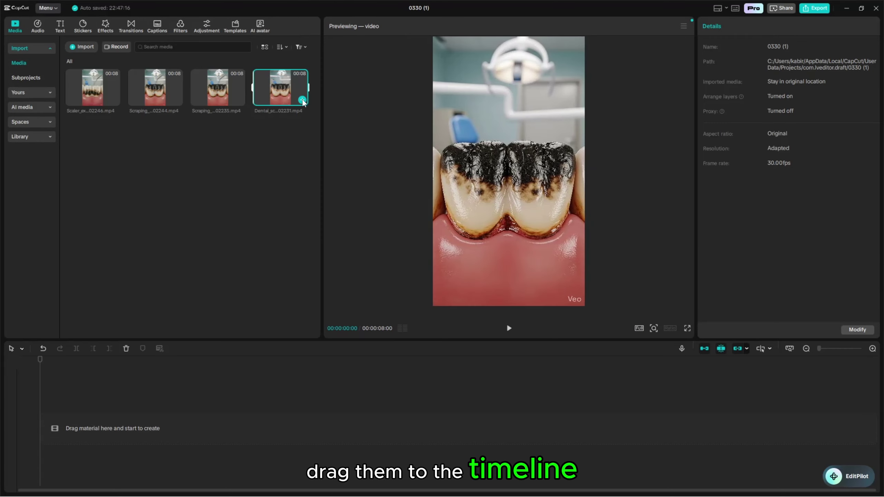
pyautogui.click(302, 100)
pyautogui.click(148, 426)
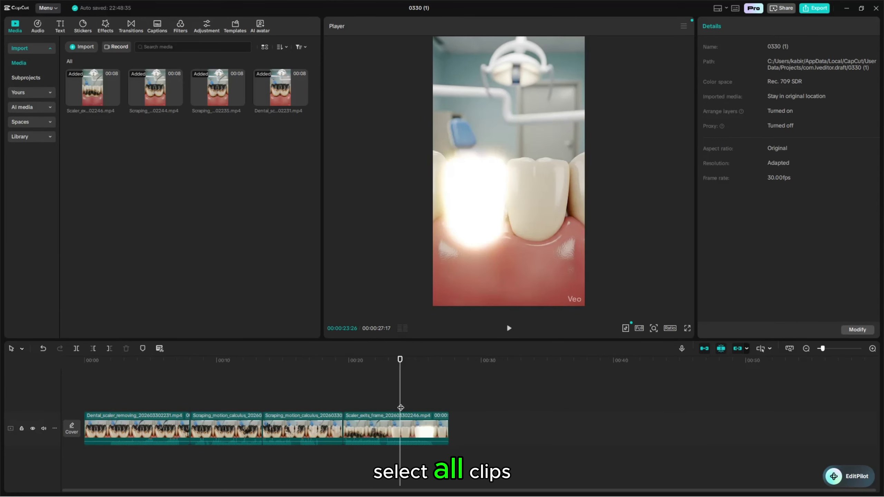
# Step: Select all clips on the timeline and increase their scale slightly above 100%
pyautogui.moveTo(388, 401); pyautogui.dragTo(112, 428)
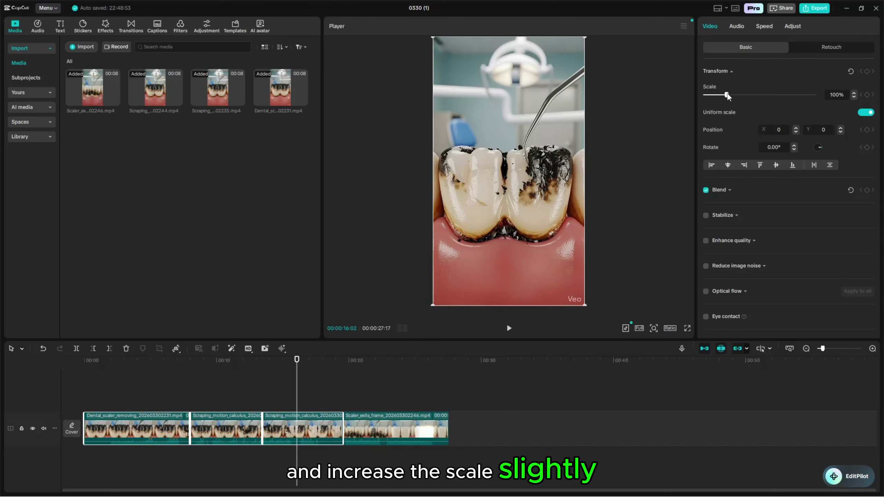
pyautogui.moveTo(724, 95); pyautogui.dragTo(727, 96)
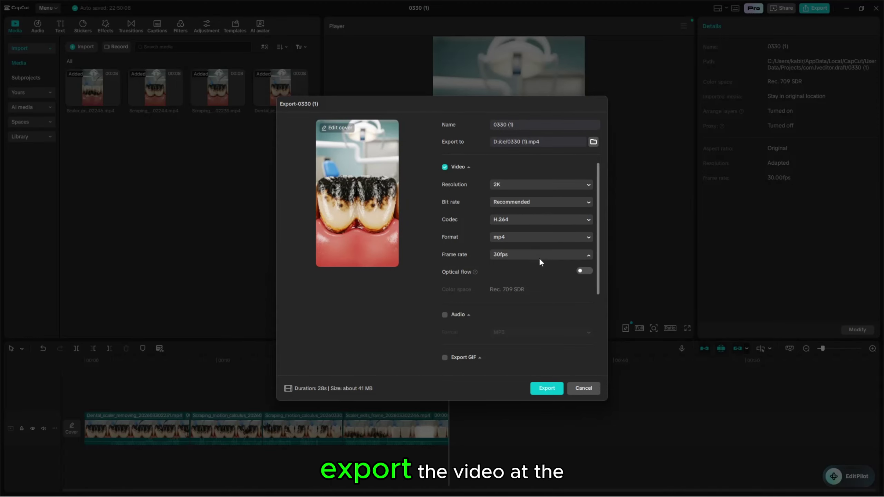
# Step: Set the export frame rate to 60fps and export the video
pyautogui.click(538, 258)
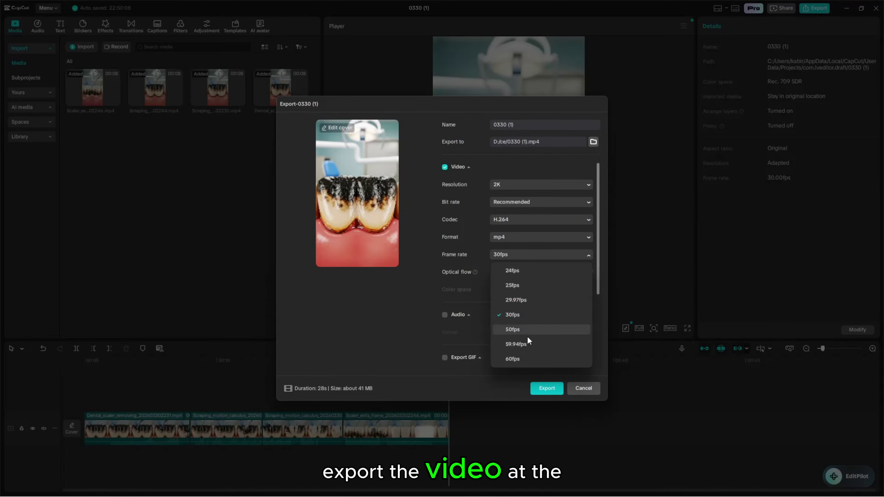
pyautogui.click(523, 360)
pyautogui.click(546, 388)
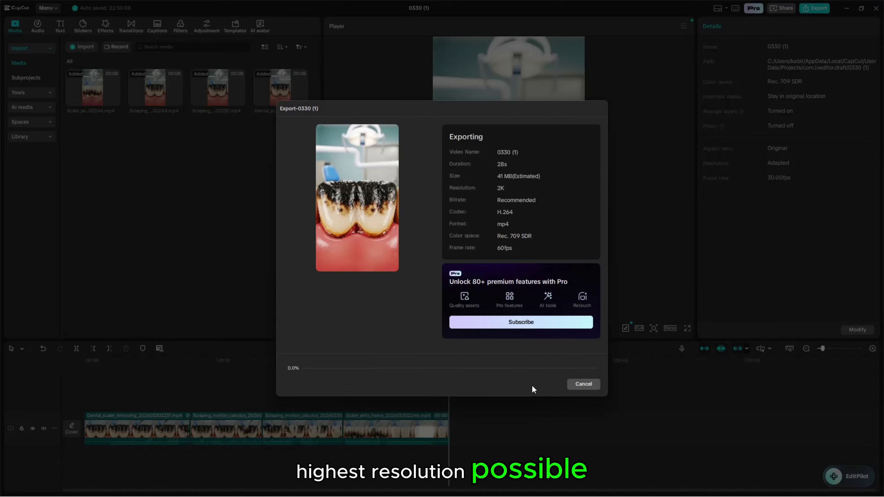